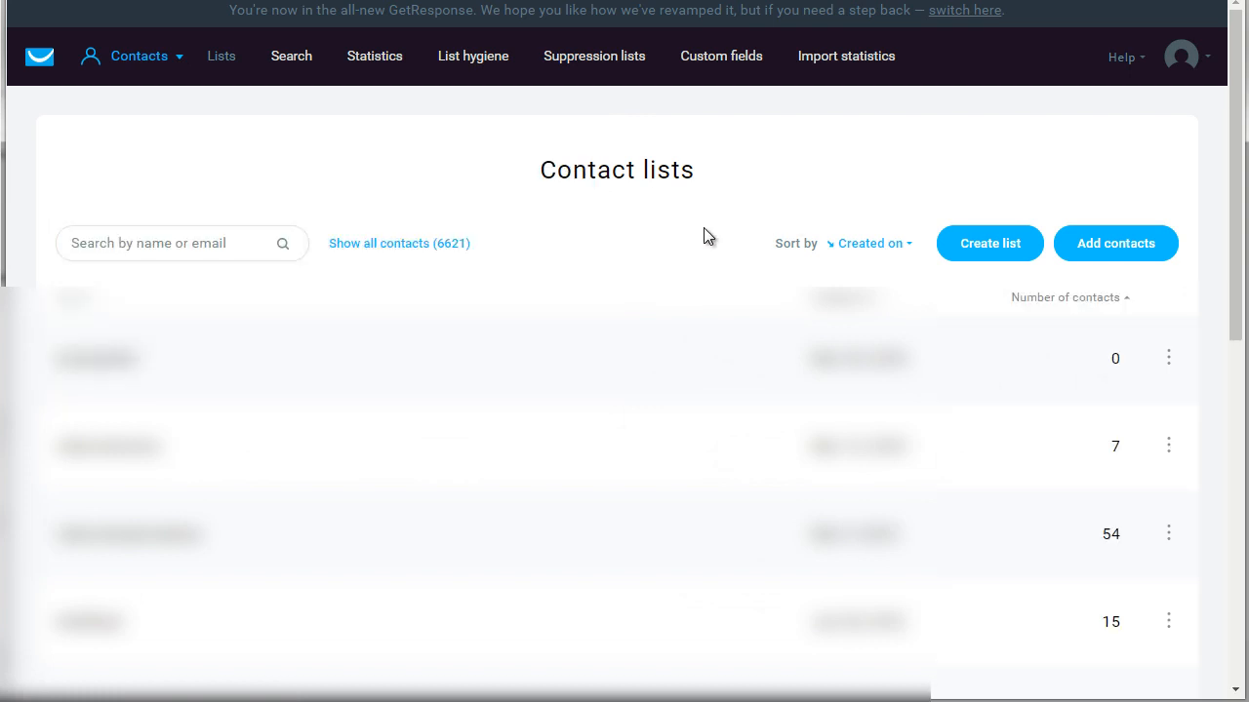
Step: Open the autoresponders from the first contact list's options and start creating a new autoresponder
{"action": "left_click", "coordinate": [1169, 358]}
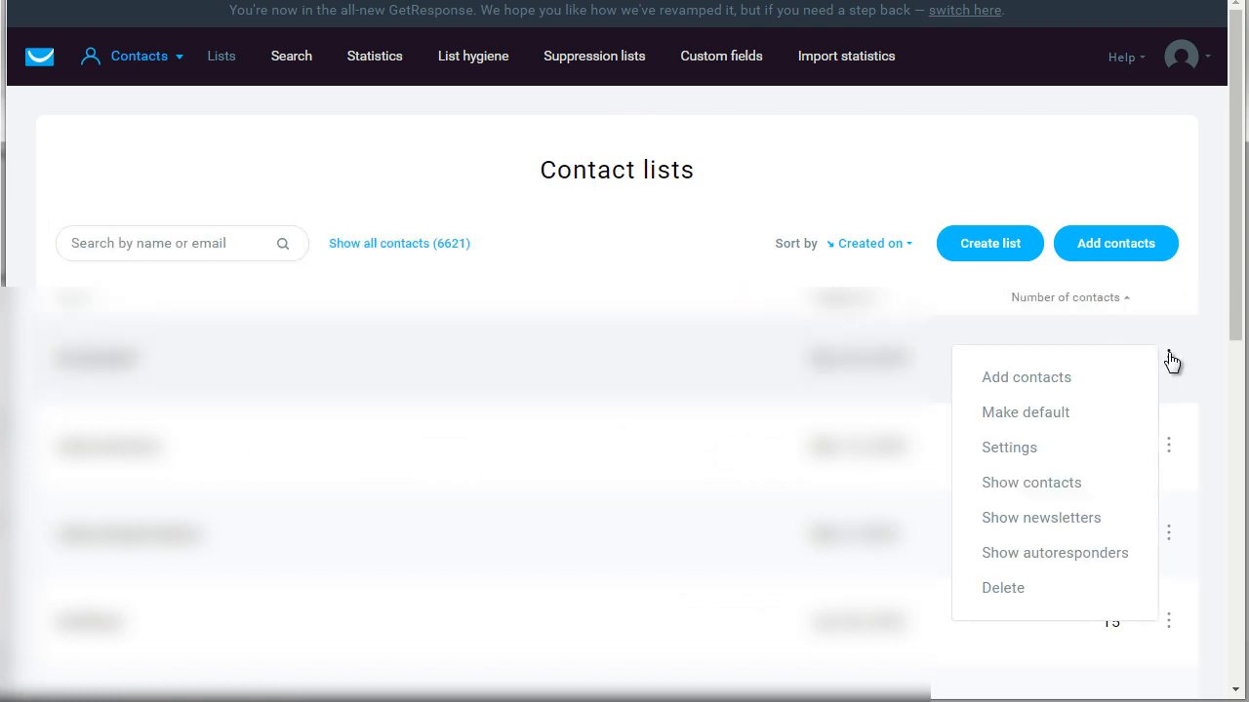
{"action": "left_click", "coordinate": [1036, 559]}
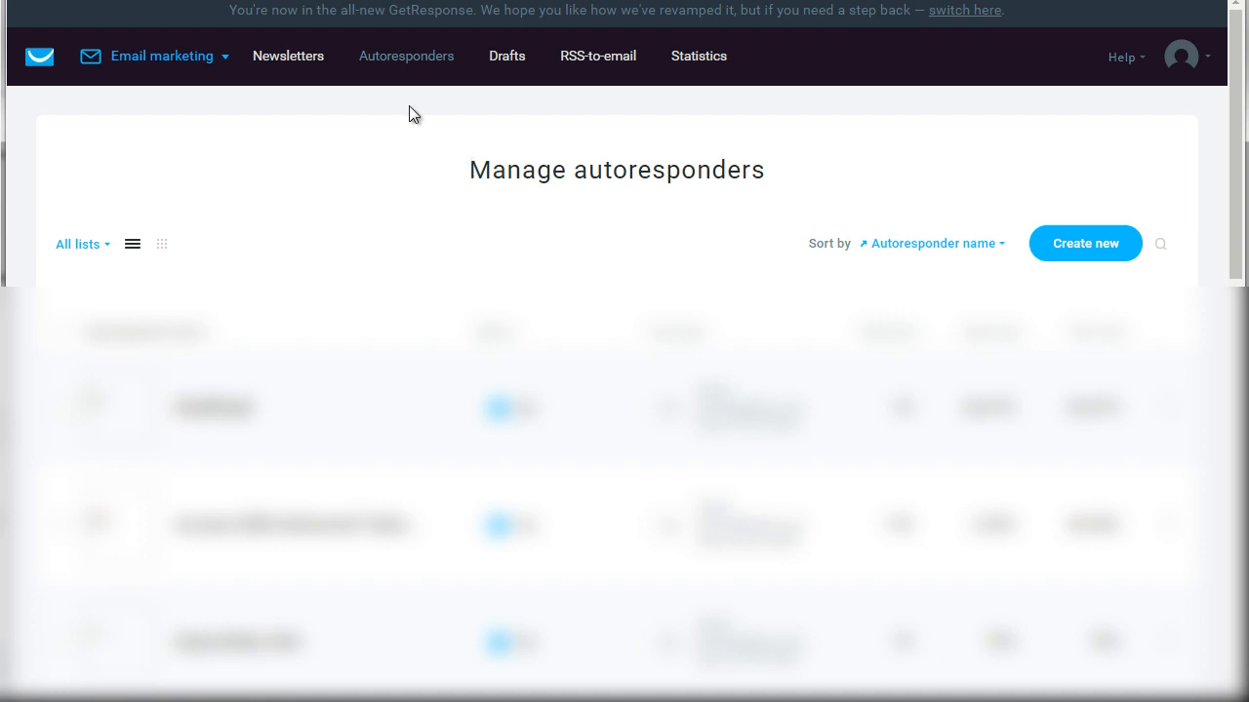
{"action": "left_click", "coordinate": [1103, 252]}
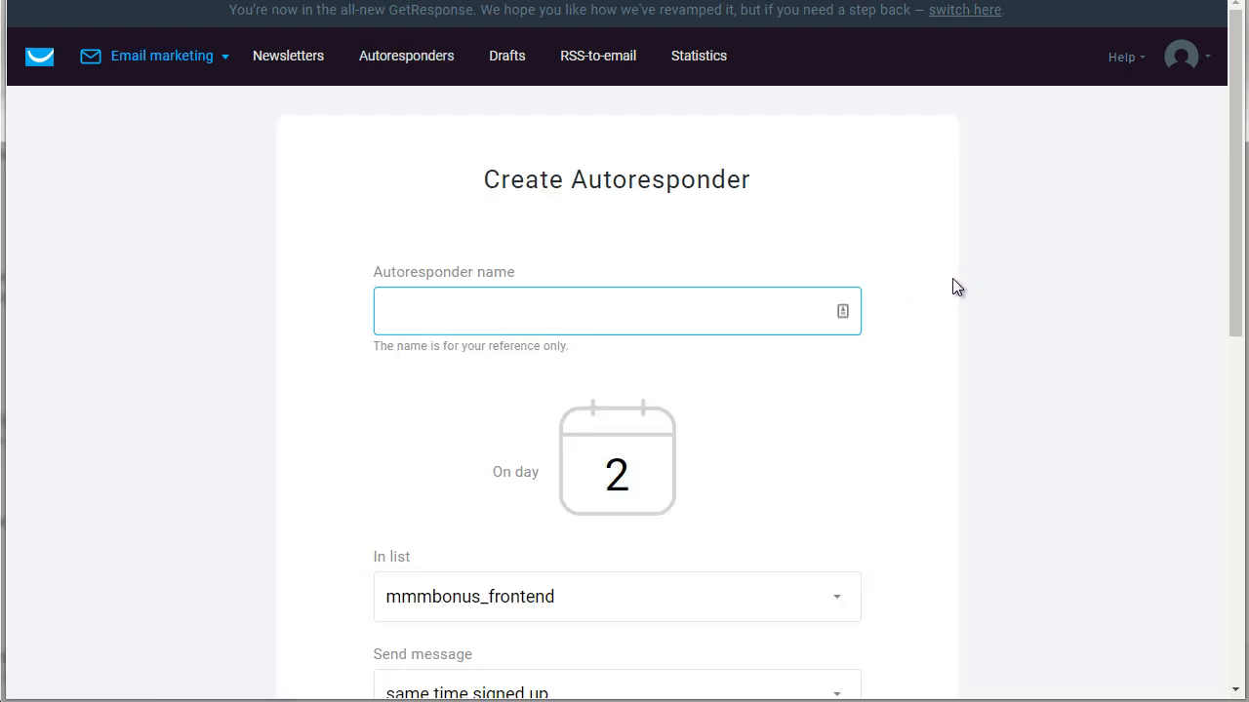
Step: Name the autoresponder "New Test List 1 (Survival Meal Kits)"
{"action": "type", "text": "New Test L"}
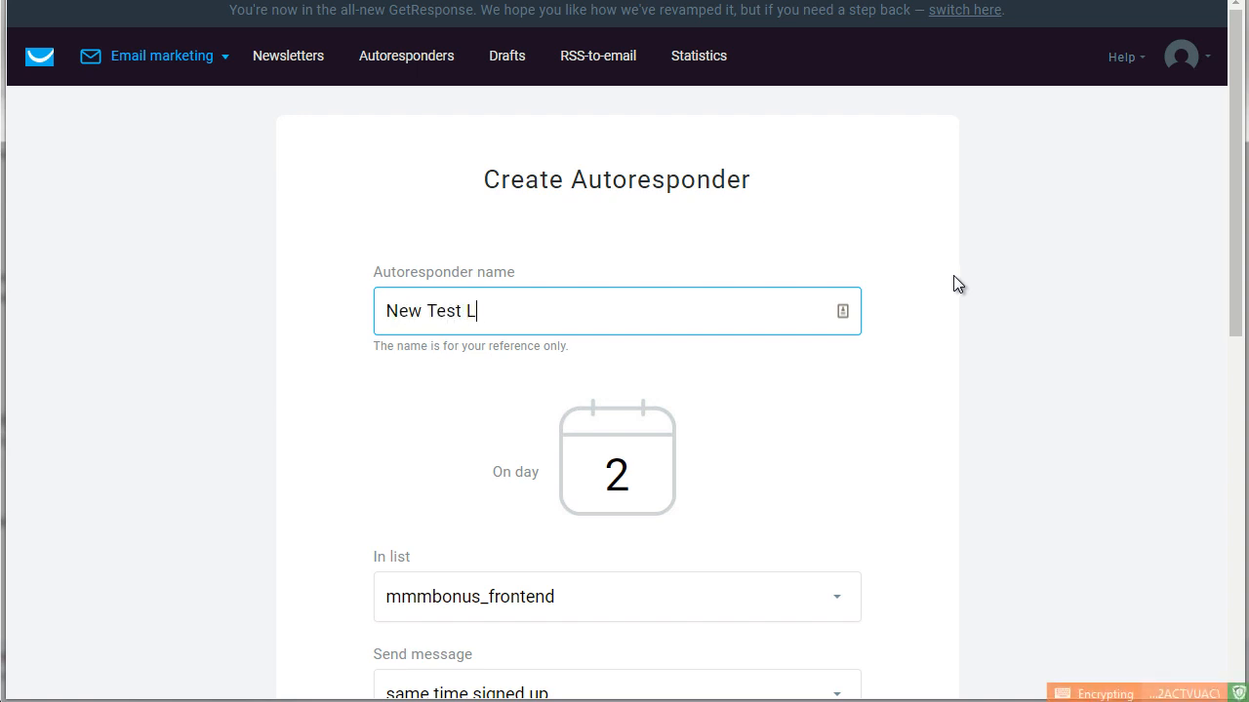
{"action": "type", "text": "ist 1 (Surv"}
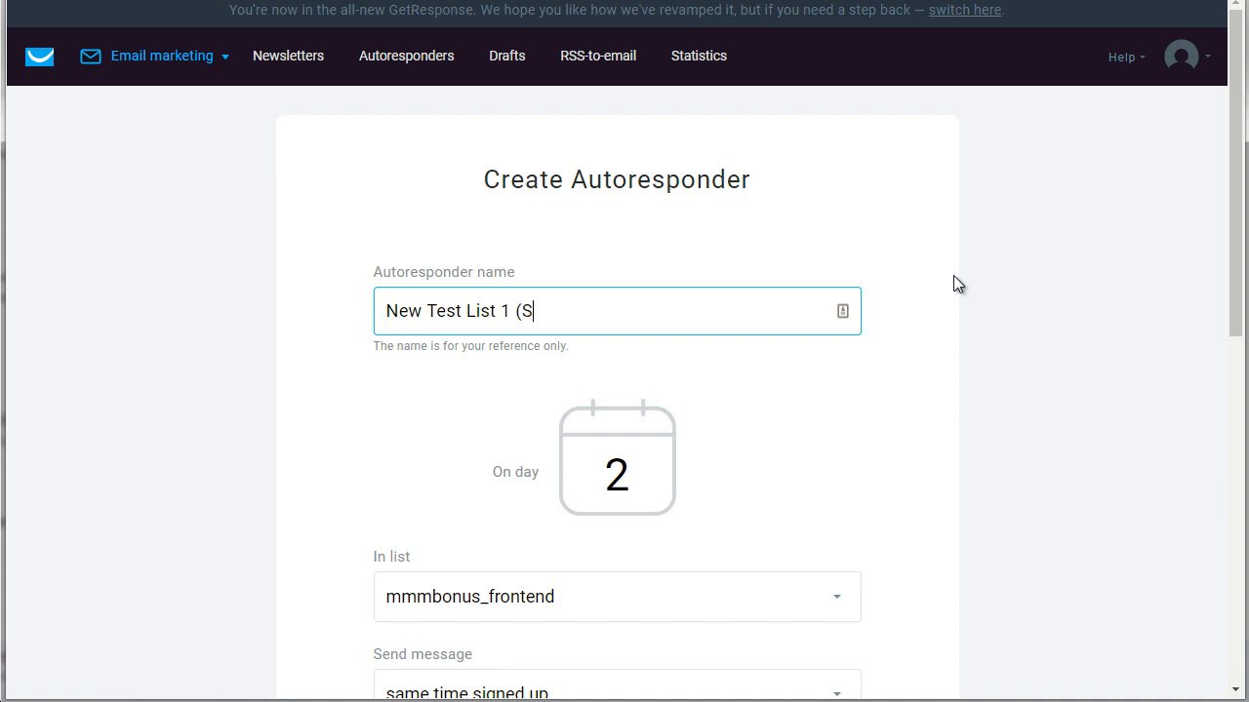
{"action": "type", "text": "ival"}
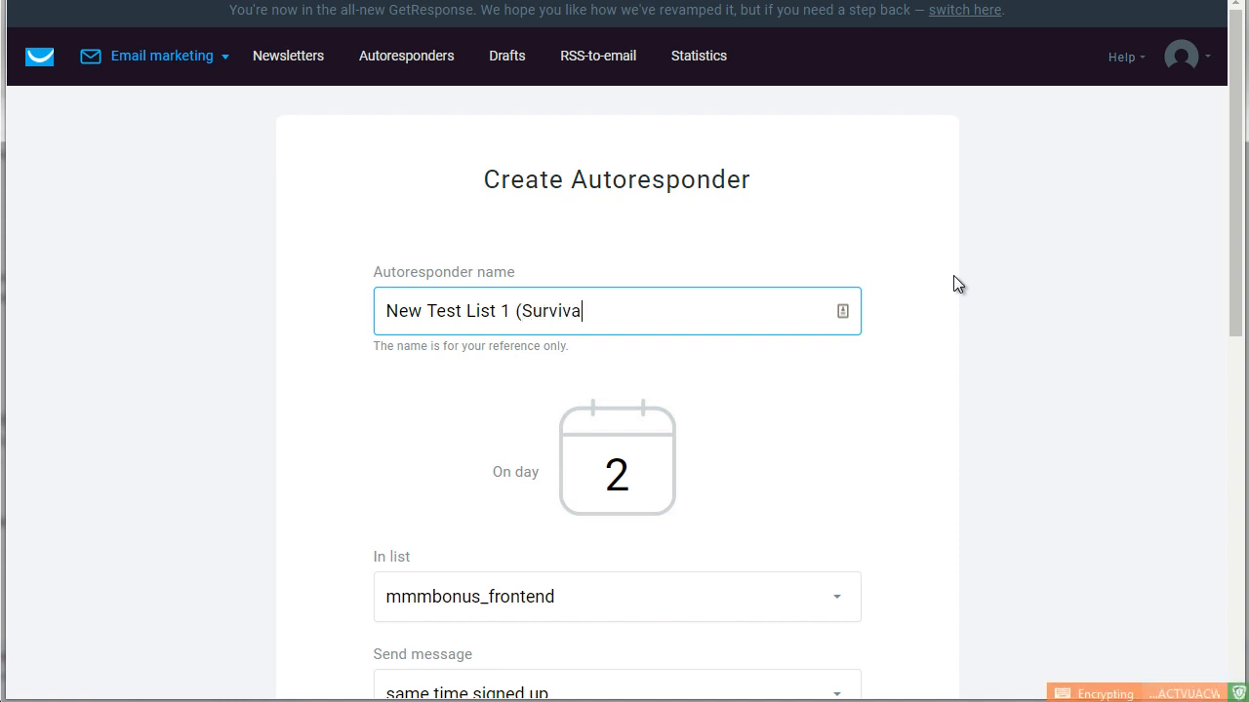
{"action": "key", "text": "ctrl+a"}
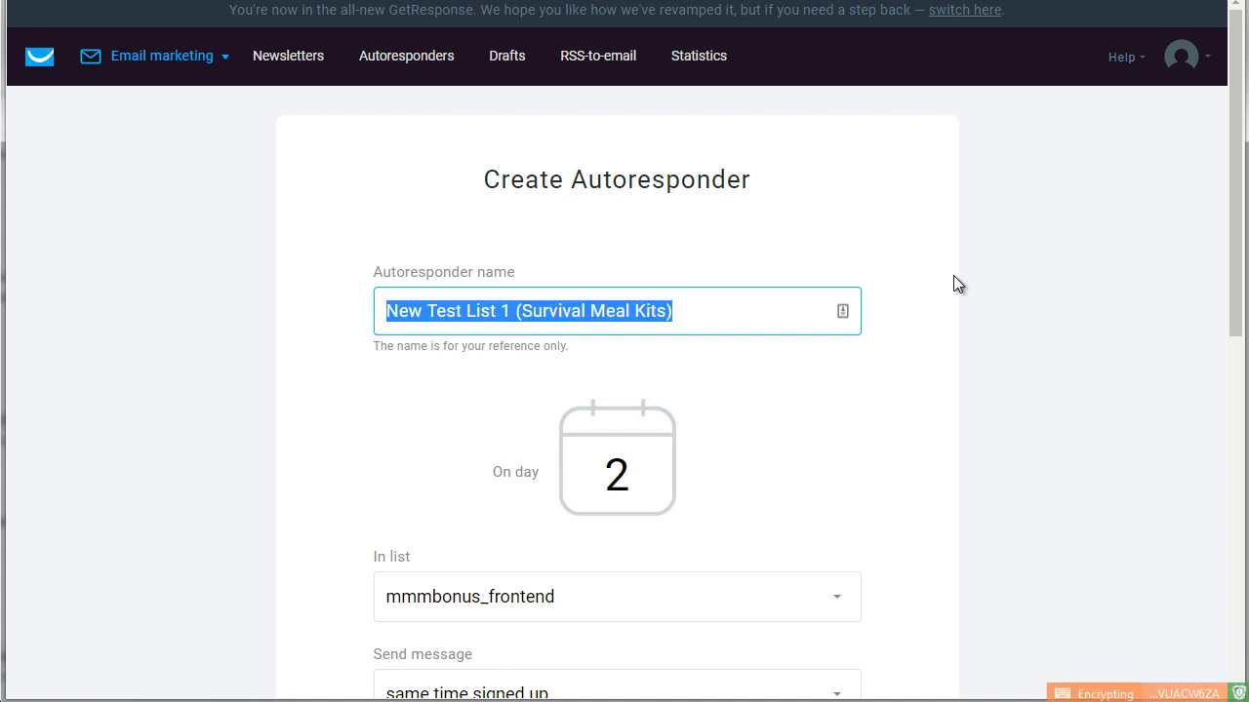
{"action": "left_click", "coordinate": [953, 276]}
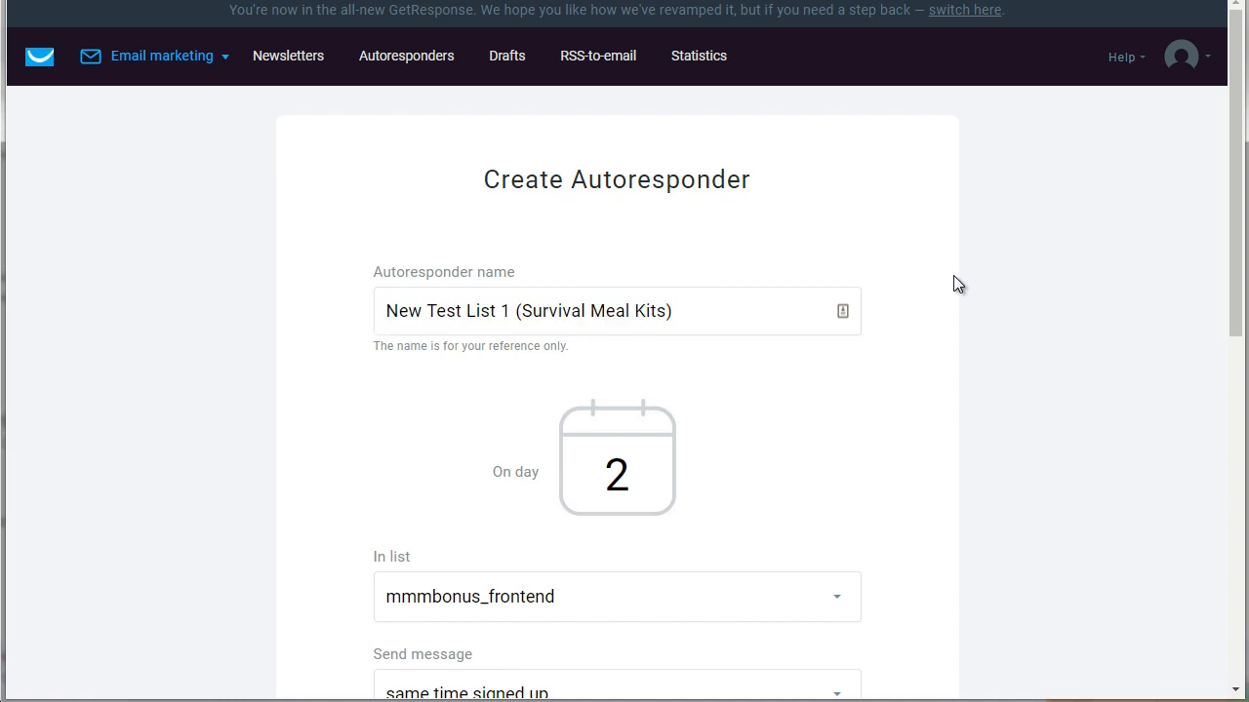
Step: Assign the autoresponder to the newtestlist1 list and set its sending day to 0
{"action": "scroll", "coordinate": [957, 276], "scroll_direction": "down", "scroll_amount": 1}
{"action": "scroll", "coordinate": [957, 283], "scroll_direction": "down", "scroll_amount": 1}
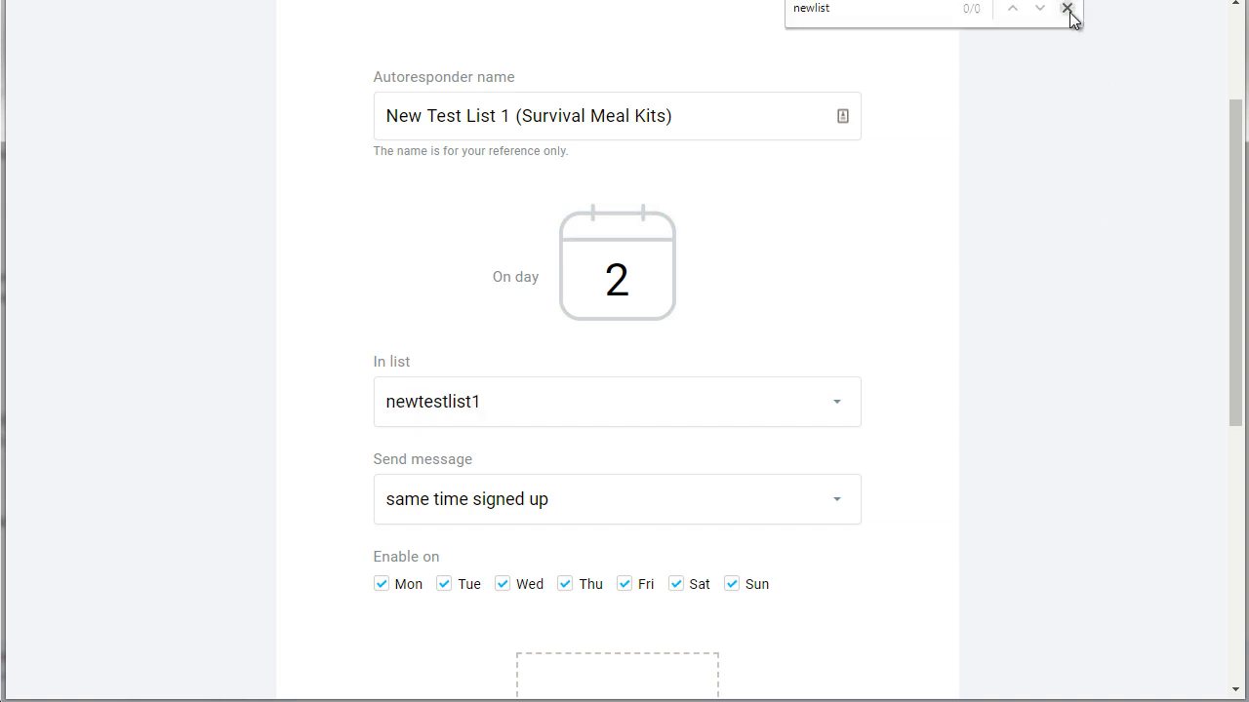
{"action": "left_click", "coordinate": [1066, 10]}
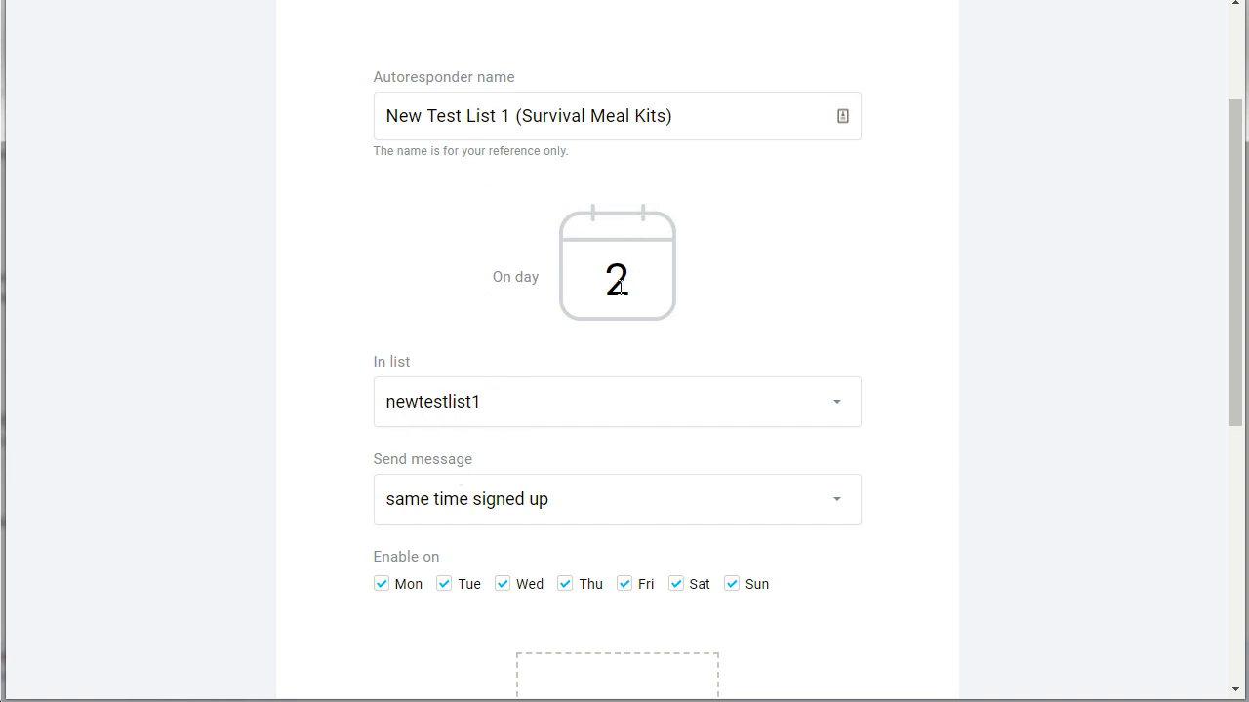
{"action": "left_click_drag", "start_coordinate": [638, 279], "coordinate": [594, 279]}
{"action": "type", "text": "0"}
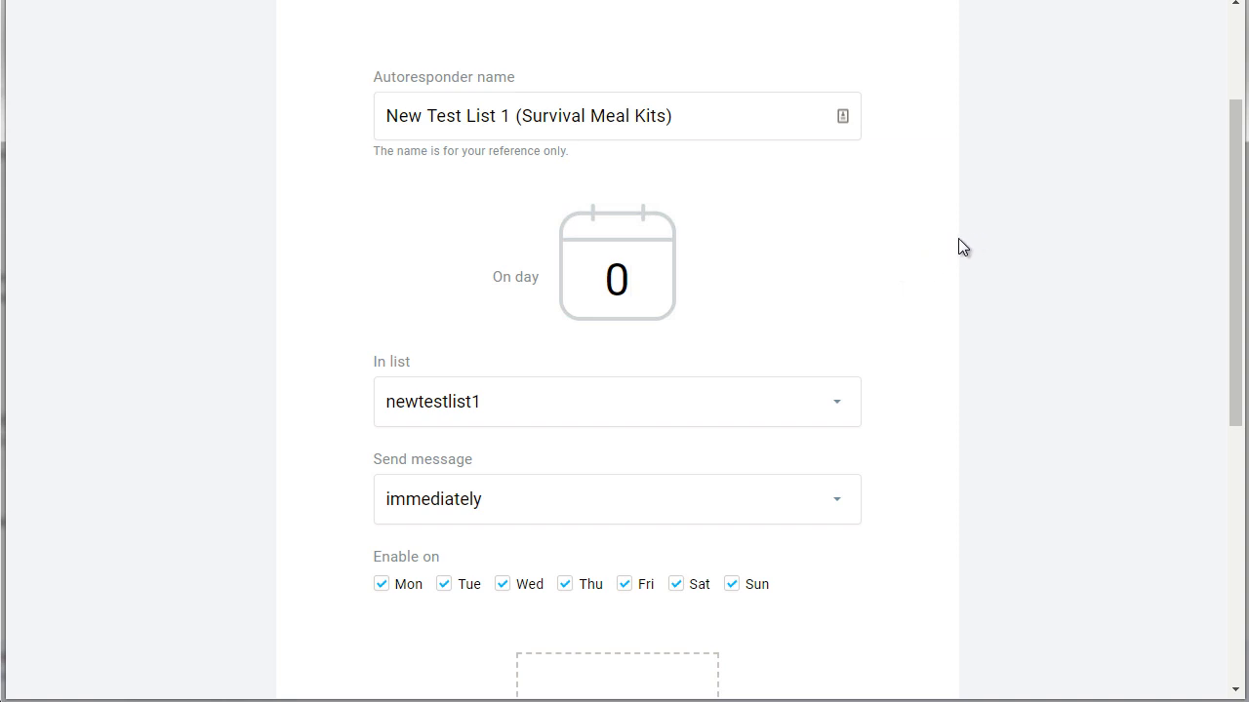
{"action": "double_click", "coordinate": [640, 279]}
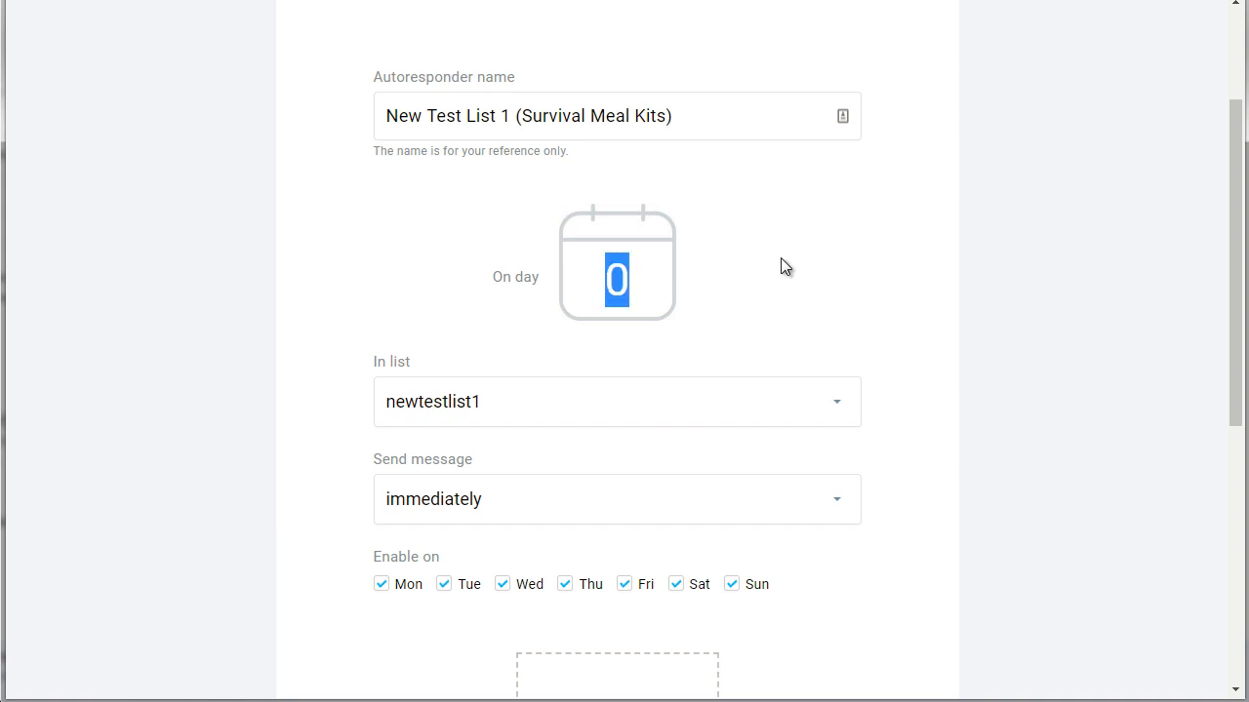
{"action": "left_click", "coordinate": [898, 254]}
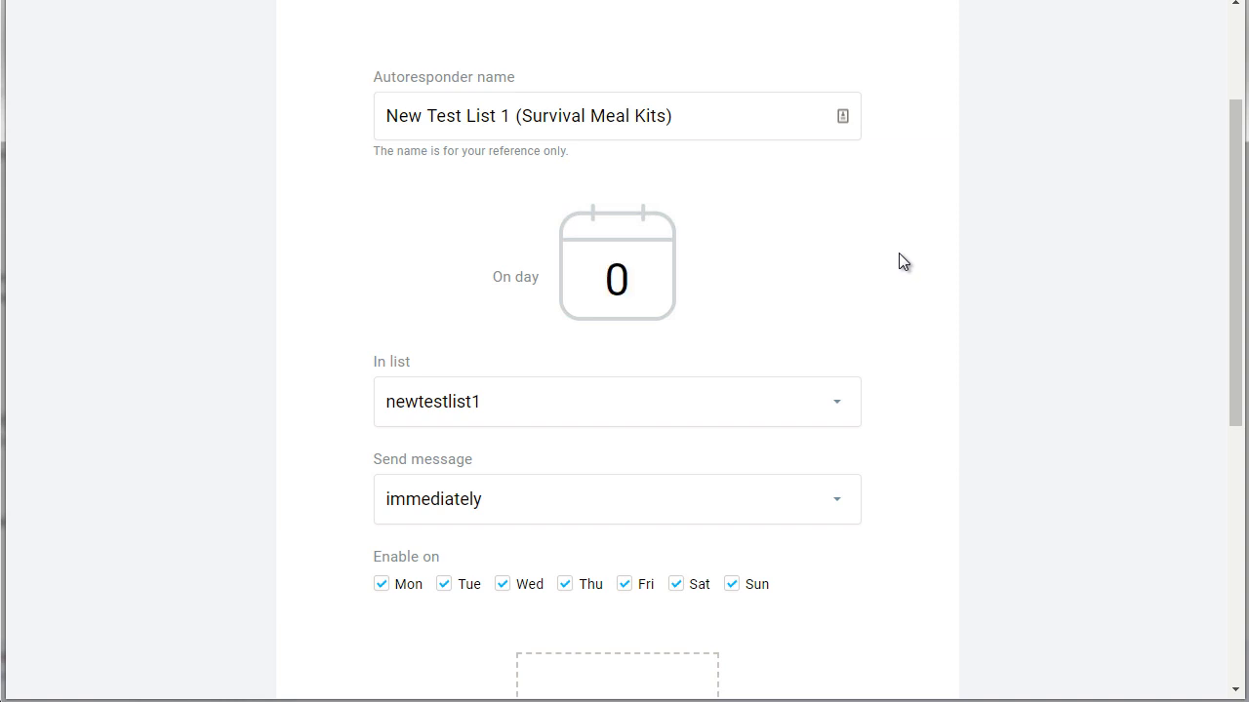
Step: Set the message to send "with delay of" and disable sending on Saturday and Sunday
{"action": "scroll", "coordinate": [899, 255], "scroll_direction": "down", "scroll_amount": 1}
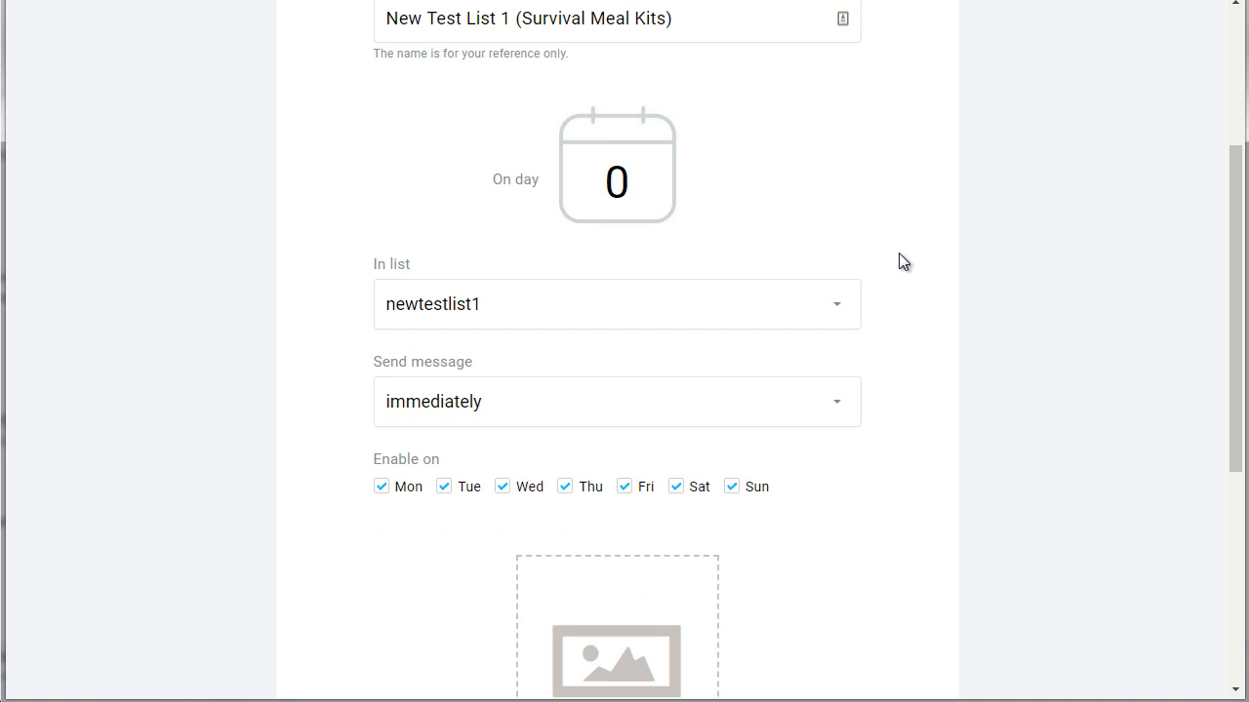
{"action": "scroll", "coordinate": [899, 254], "scroll_direction": "down", "scroll_amount": 1}
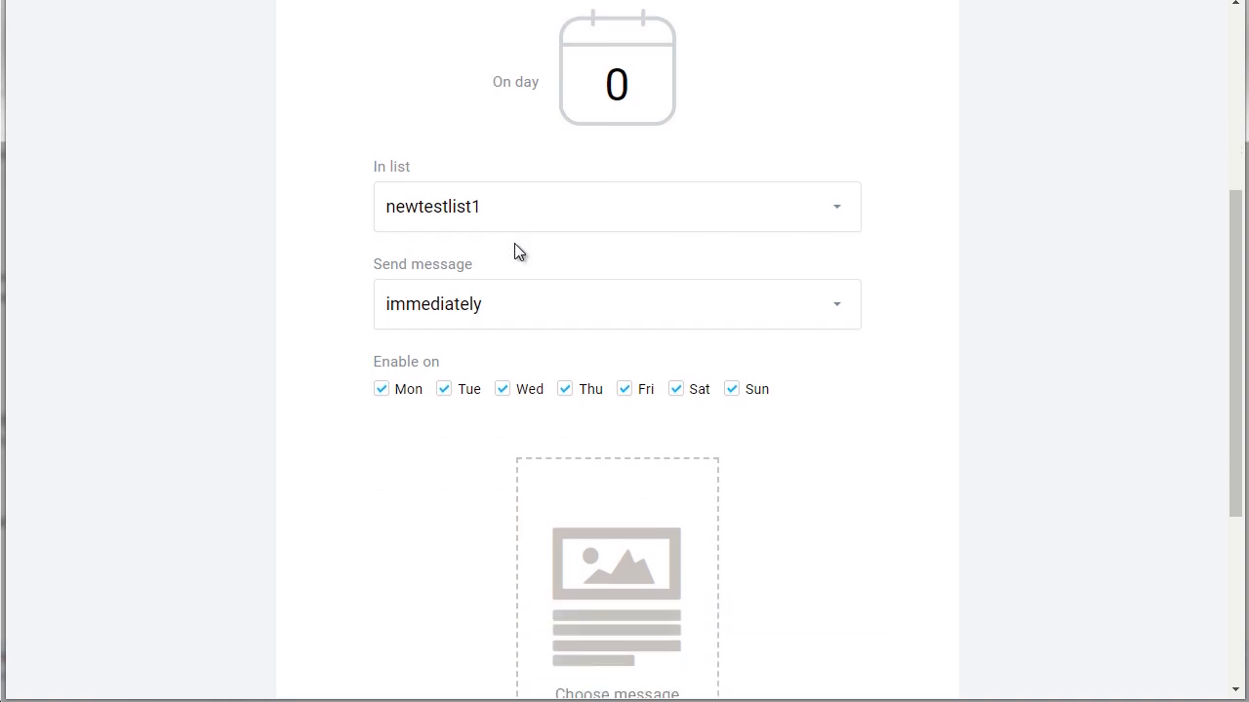
{"action": "left_click", "coordinate": [404, 312]}
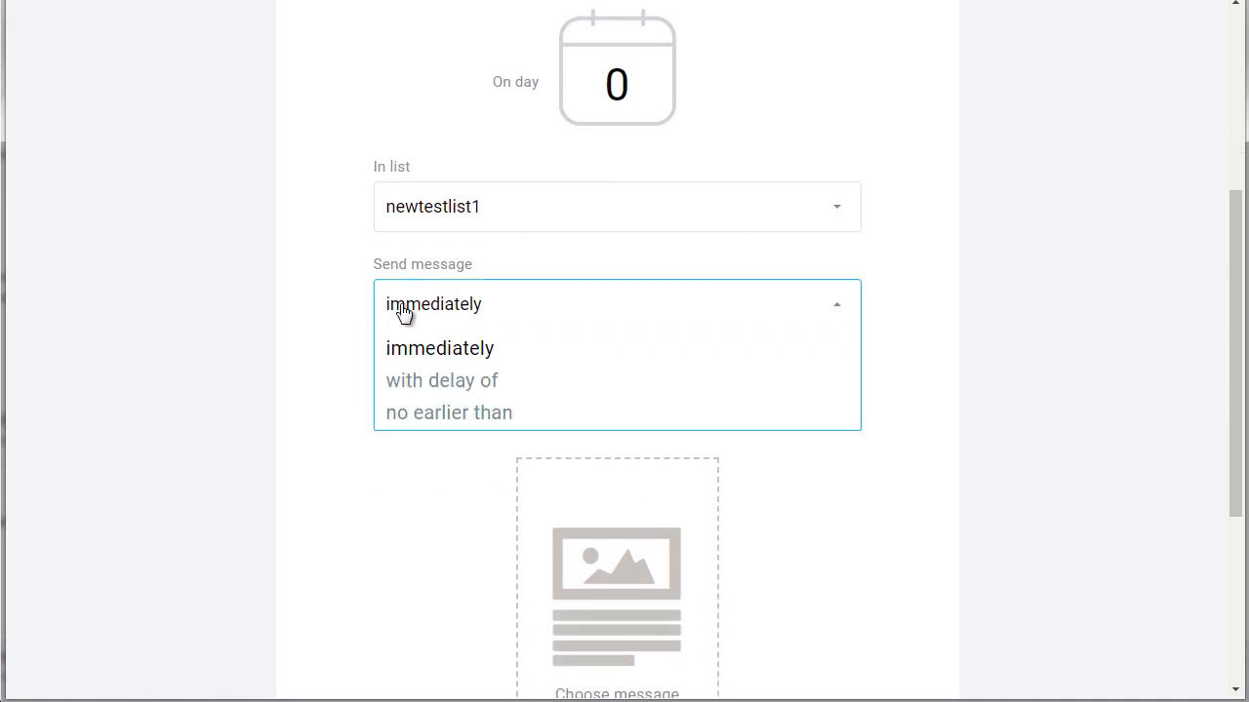
{"action": "left_click", "coordinate": [414, 391]}
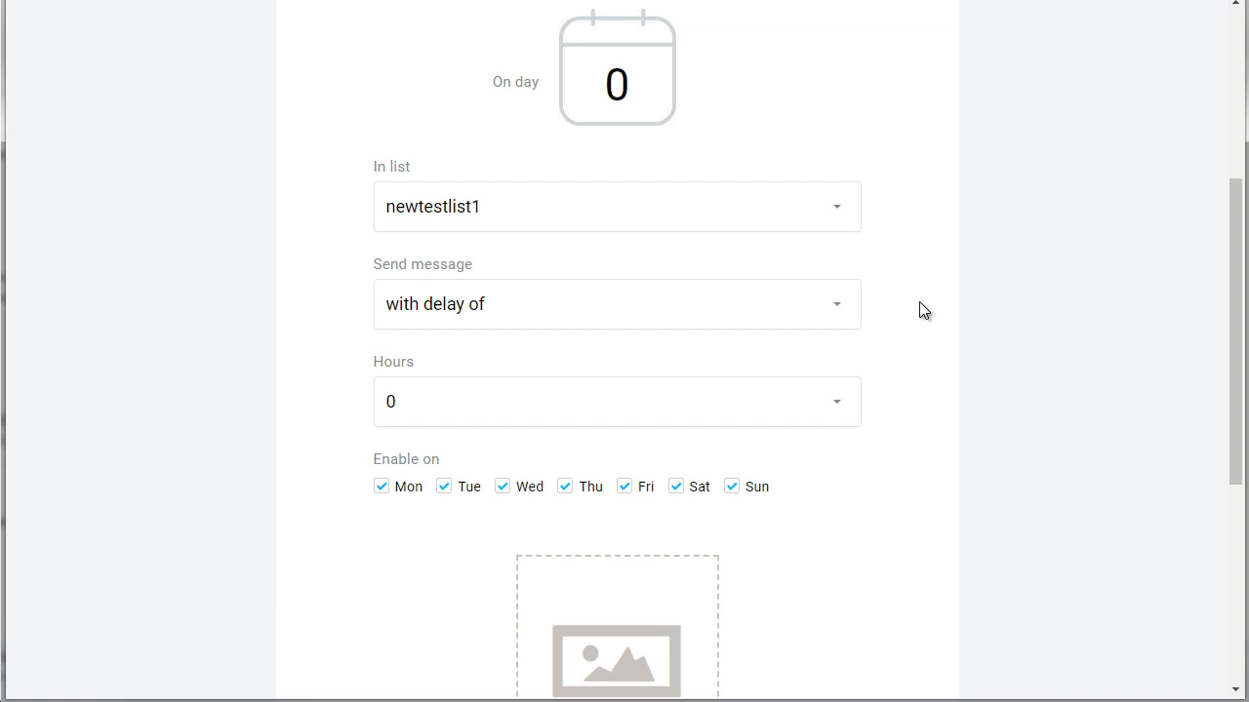
{"action": "scroll", "coordinate": [919, 302], "scroll_direction": "down", "scroll_amount": 1}
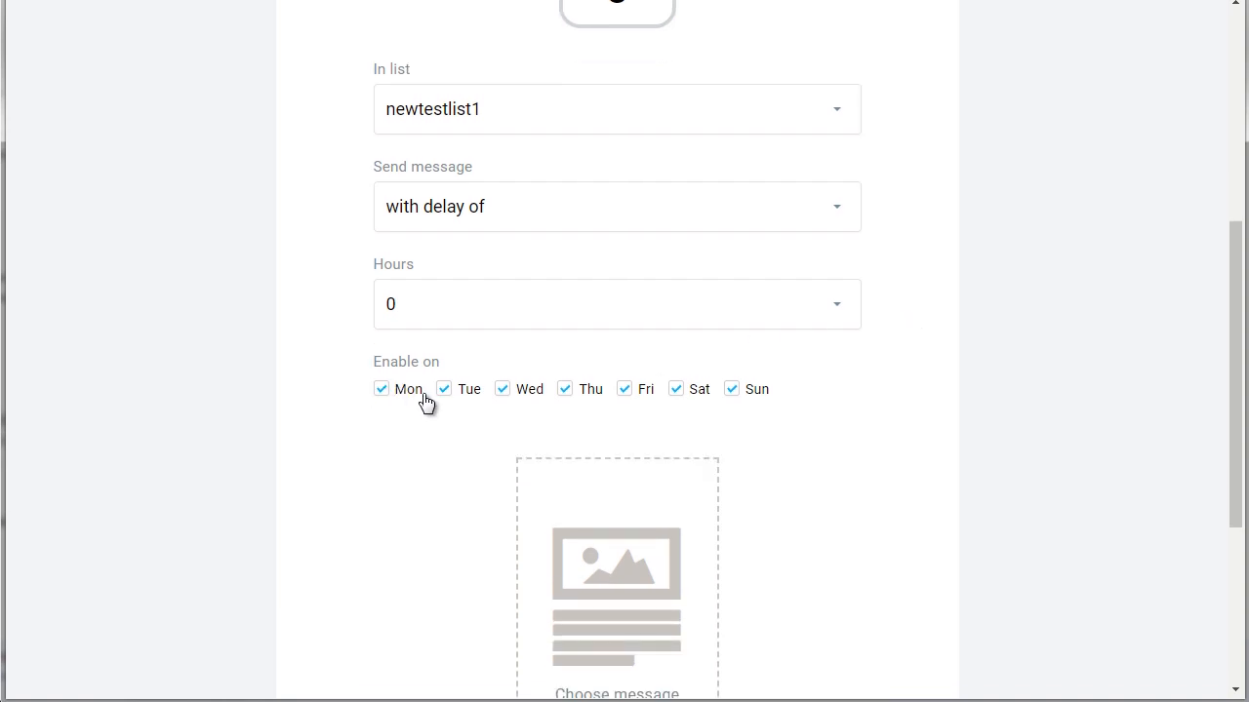
{"action": "left_click", "coordinate": [759, 392]}
{"action": "left_click", "coordinate": [687, 395]}
Step: Set the message to send immediately and enable sending on Saturday and Sunday again
{"action": "left_click", "coordinate": [792, 232]}
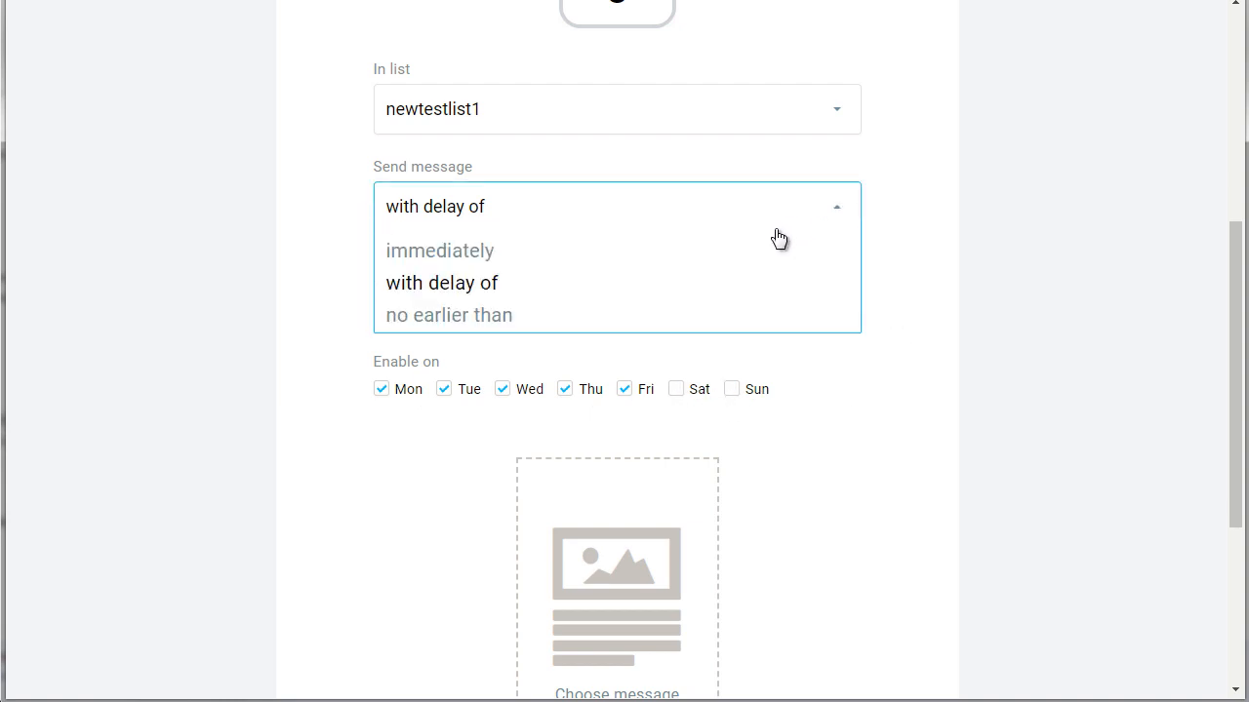
{"action": "left_click", "coordinate": [725, 262]}
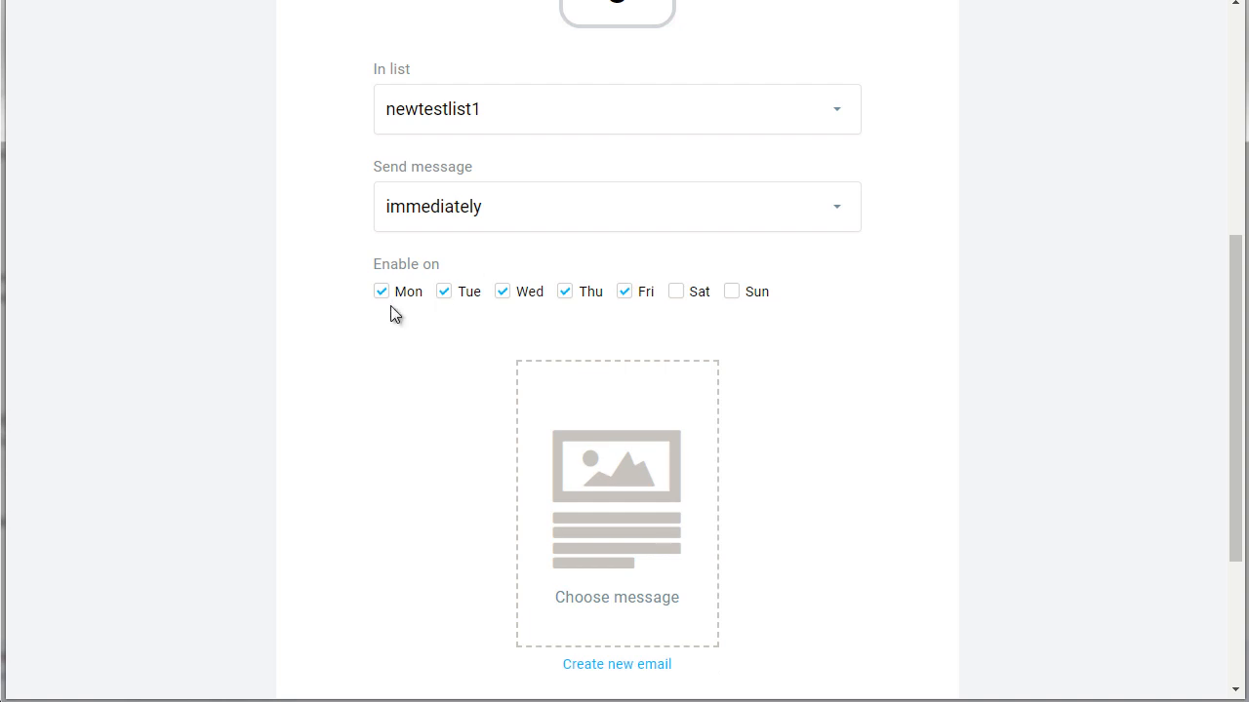
{"action": "left_click", "coordinate": [694, 295]}
{"action": "left_click", "coordinate": [754, 294]}
Step: Start creating a new email as the autoresponder's message
{"action": "scroll", "coordinate": [920, 290], "scroll_direction": "up", "scroll_amount": 1}
{"action": "scroll", "coordinate": [920, 290], "scroll_direction": "up", "scroll_amount": 1}
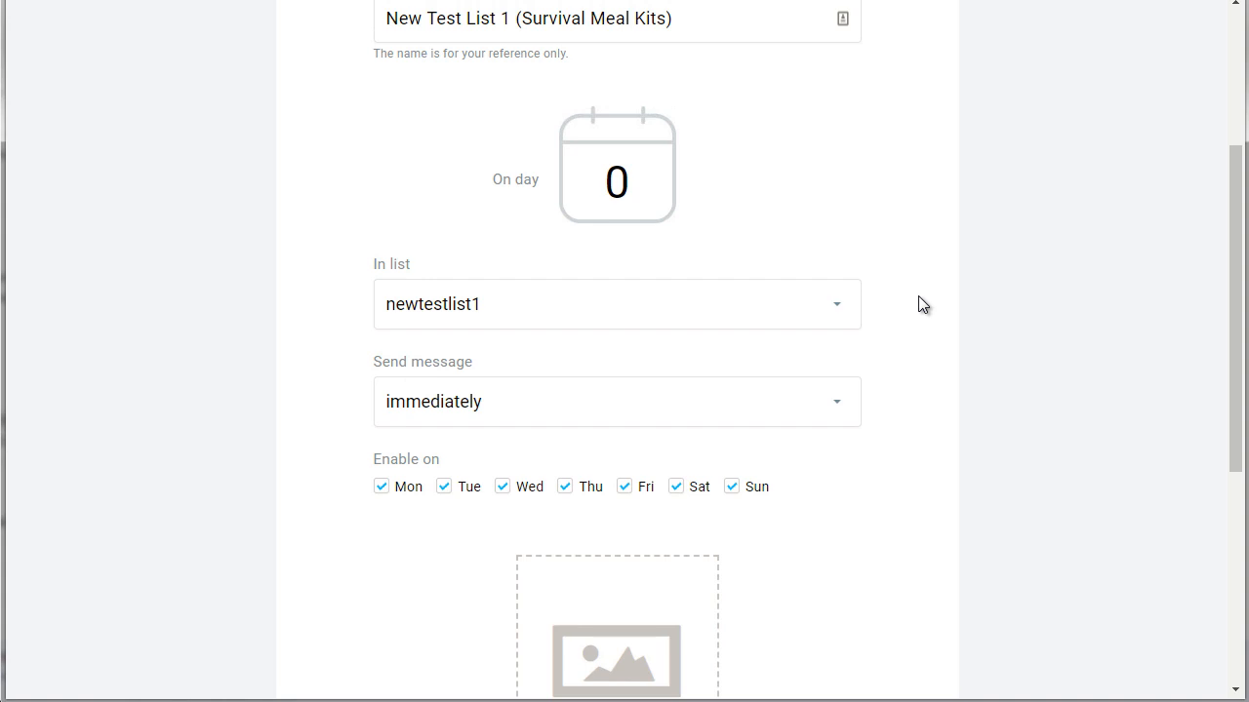
{"action": "scroll", "coordinate": [918, 296], "scroll_direction": "down", "scroll_amount": 1}
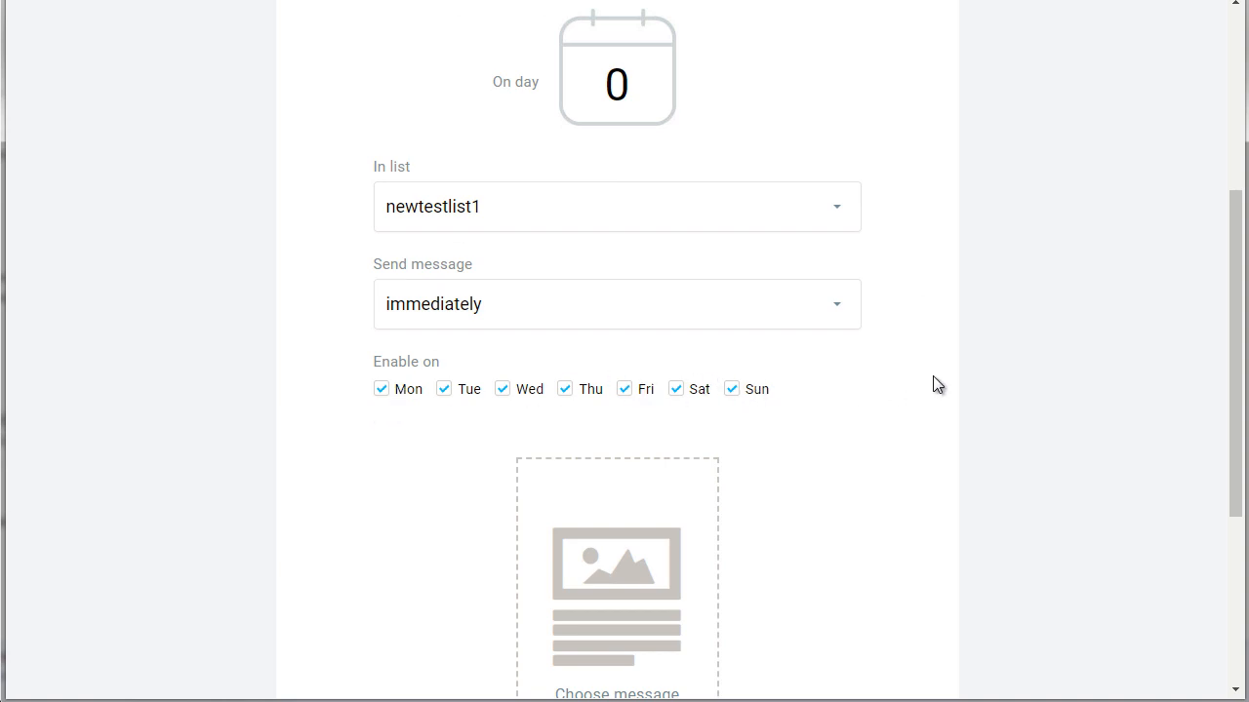
{"action": "scroll", "coordinate": [933, 390], "scroll_direction": "down", "scroll_amount": 3}
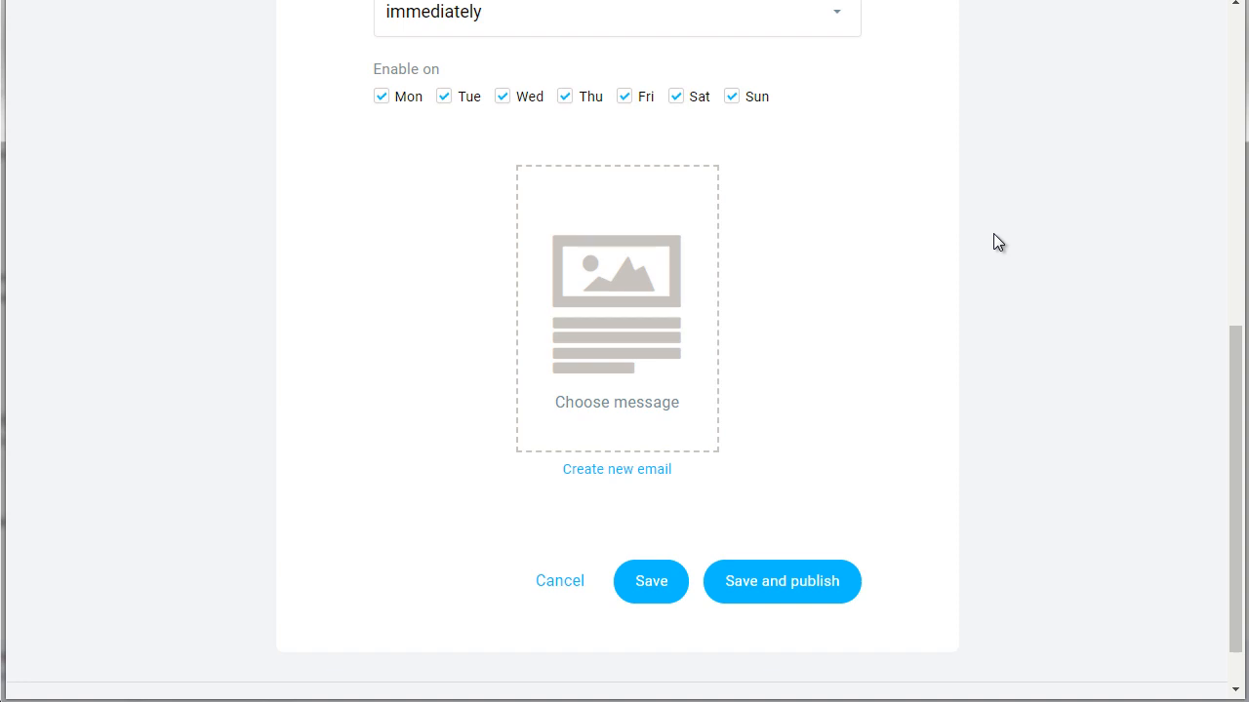
{"action": "left_click", "coordinate": [620, 474]}
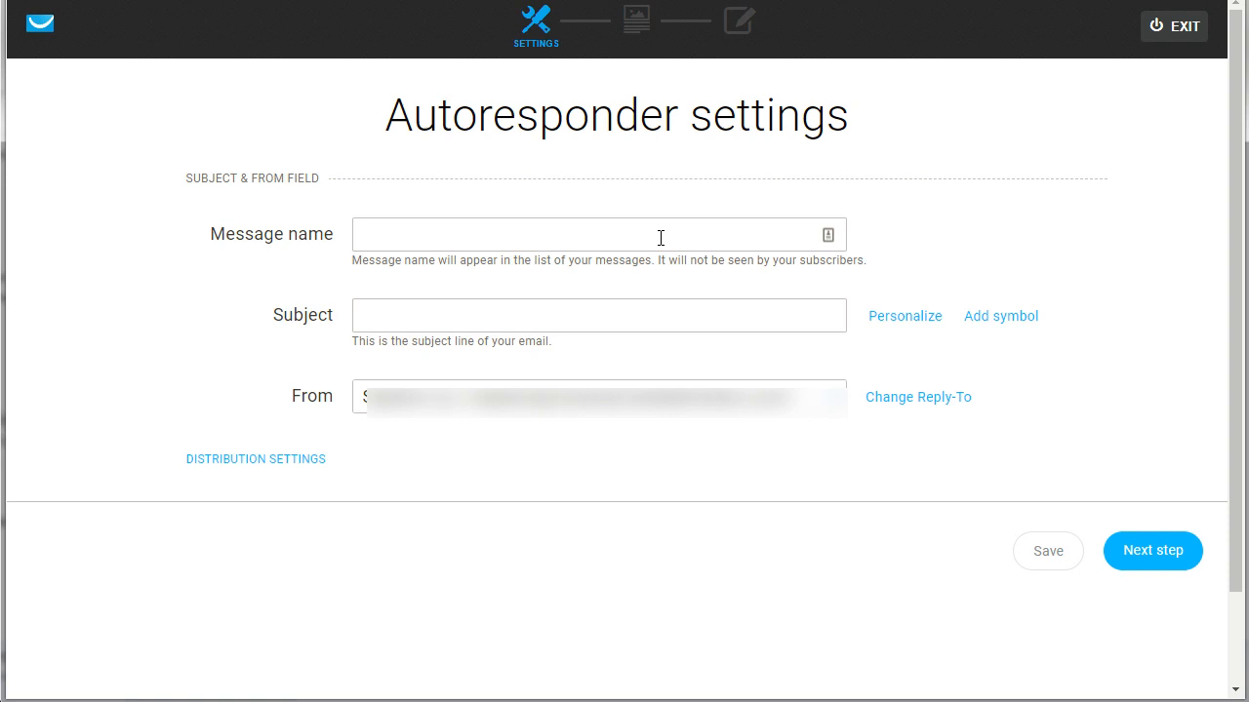
Step: Name the message "SurvivalKit - Email1" and enter the subject line "Welcome to Survival X"
{"action": "left_click", "coordinate": [660, 239]}
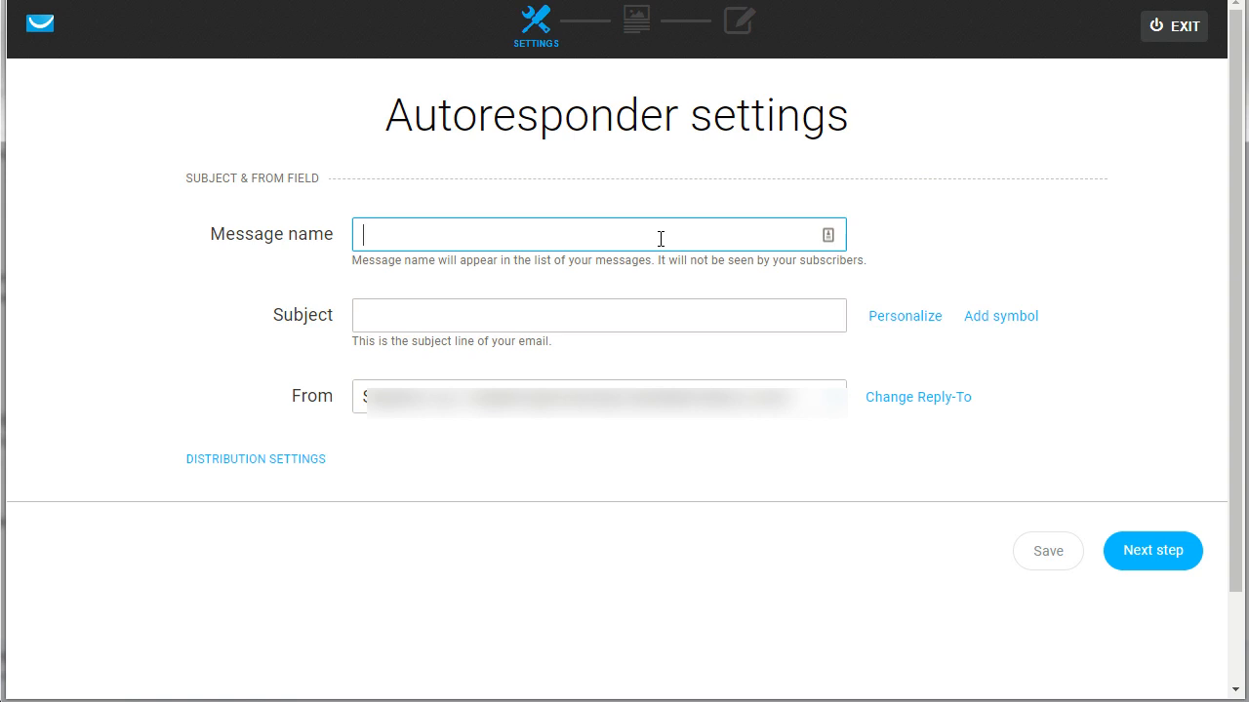
{"action": "type", "text": "urvivalKit - Email1"}
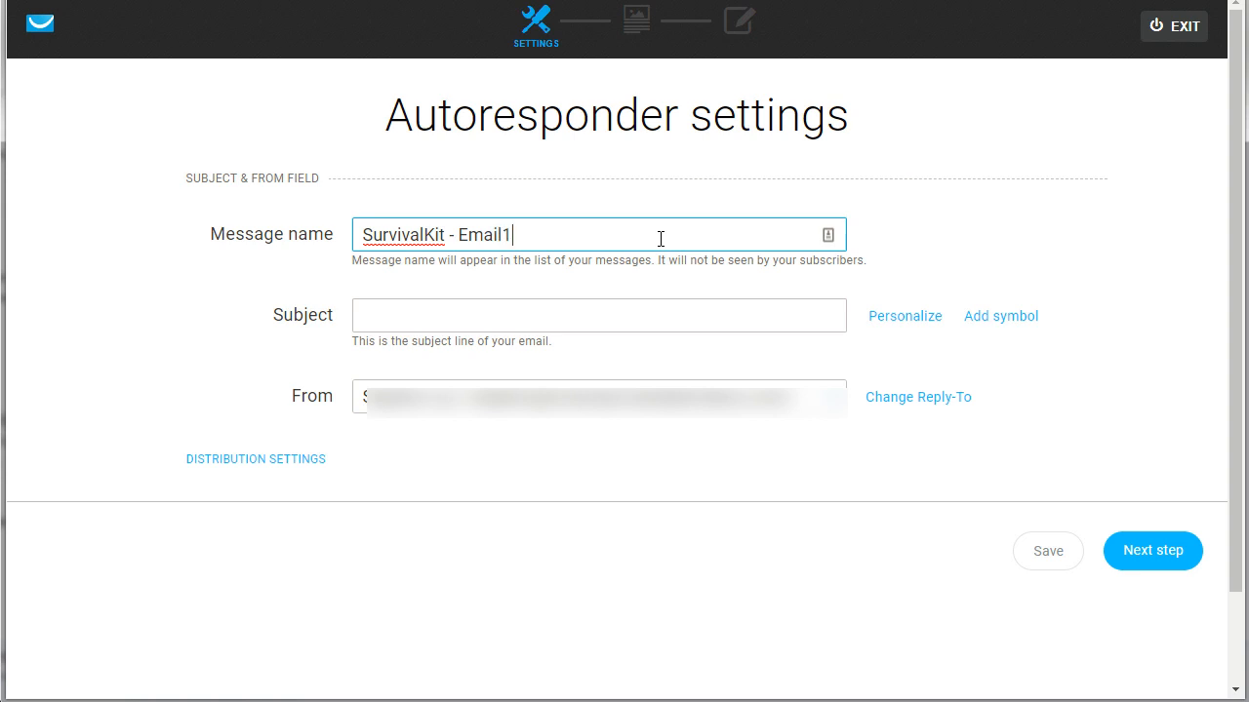
{"action": "left_click", "coordinate": [406, 314]}
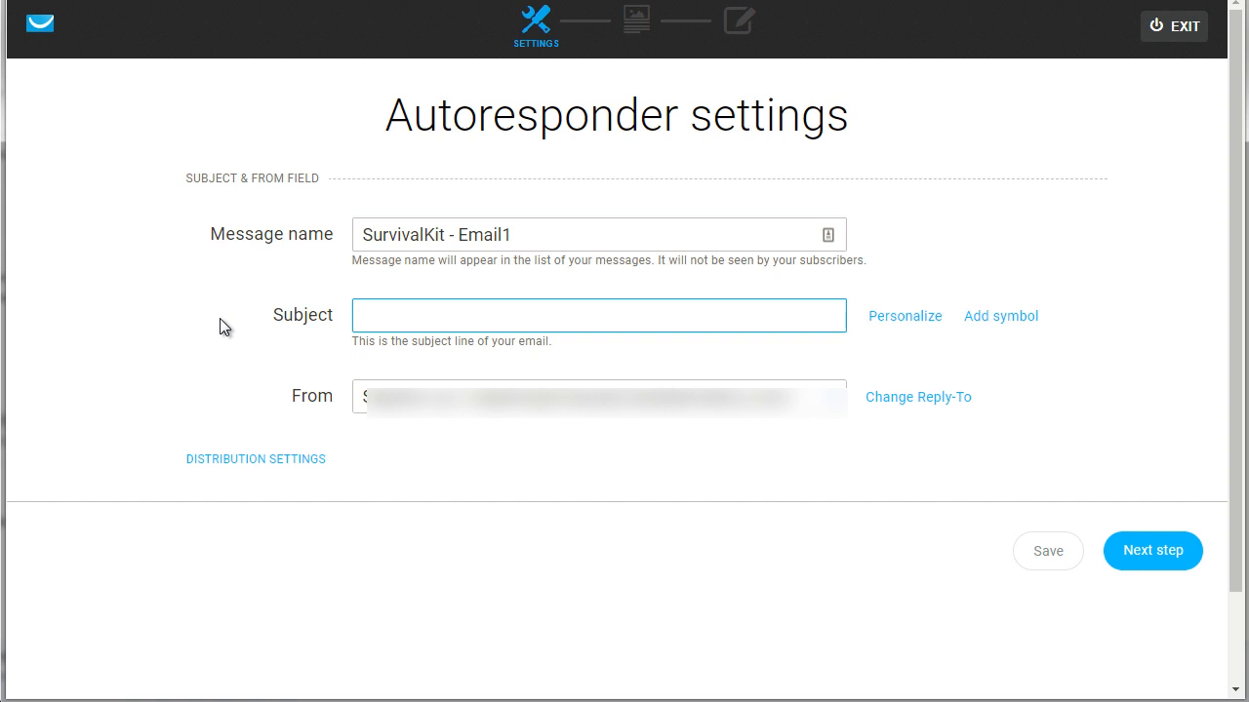
{"action": "key", "text": "ctrl+z"}
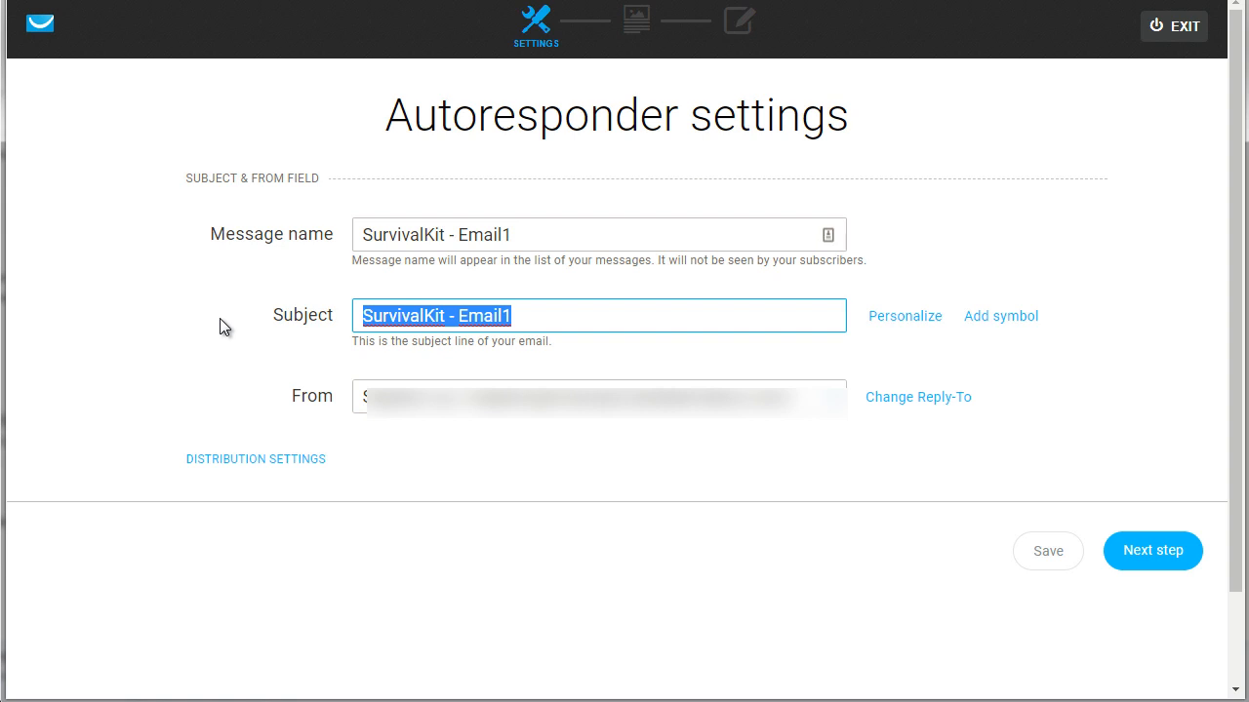
{"action": "type", "text": "Wel"}
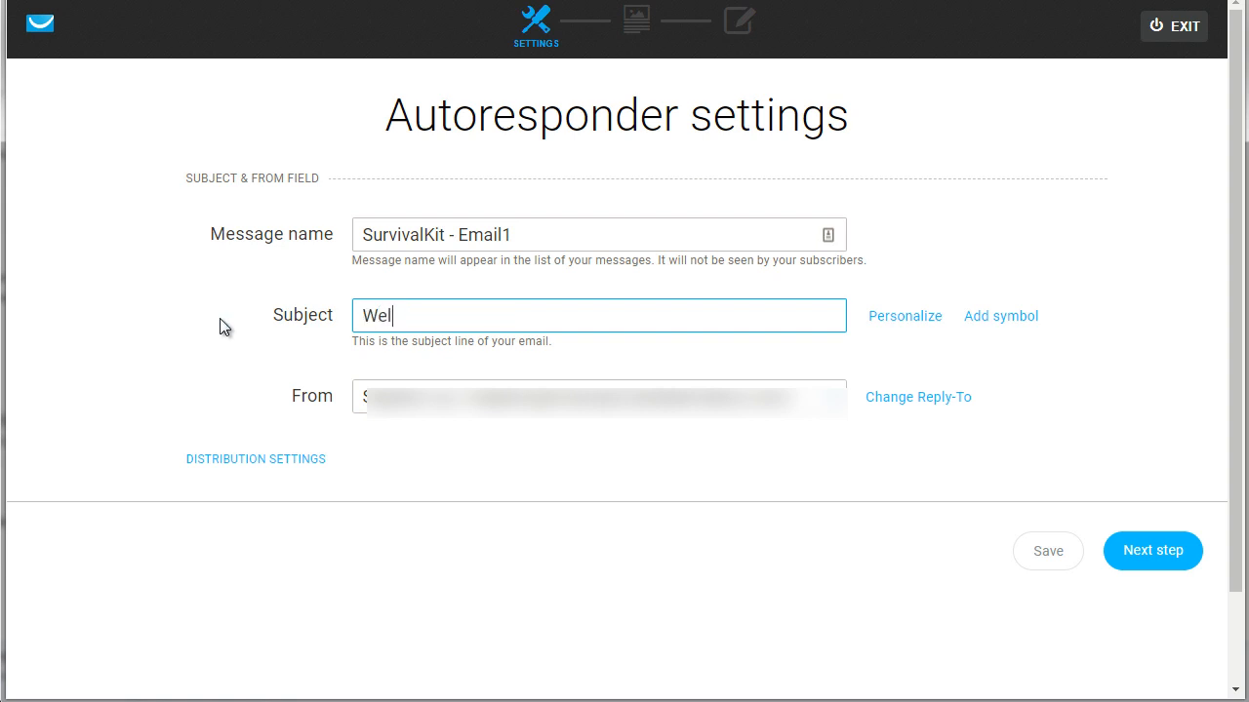
{"action": "type", "text": "come to Survival X"}
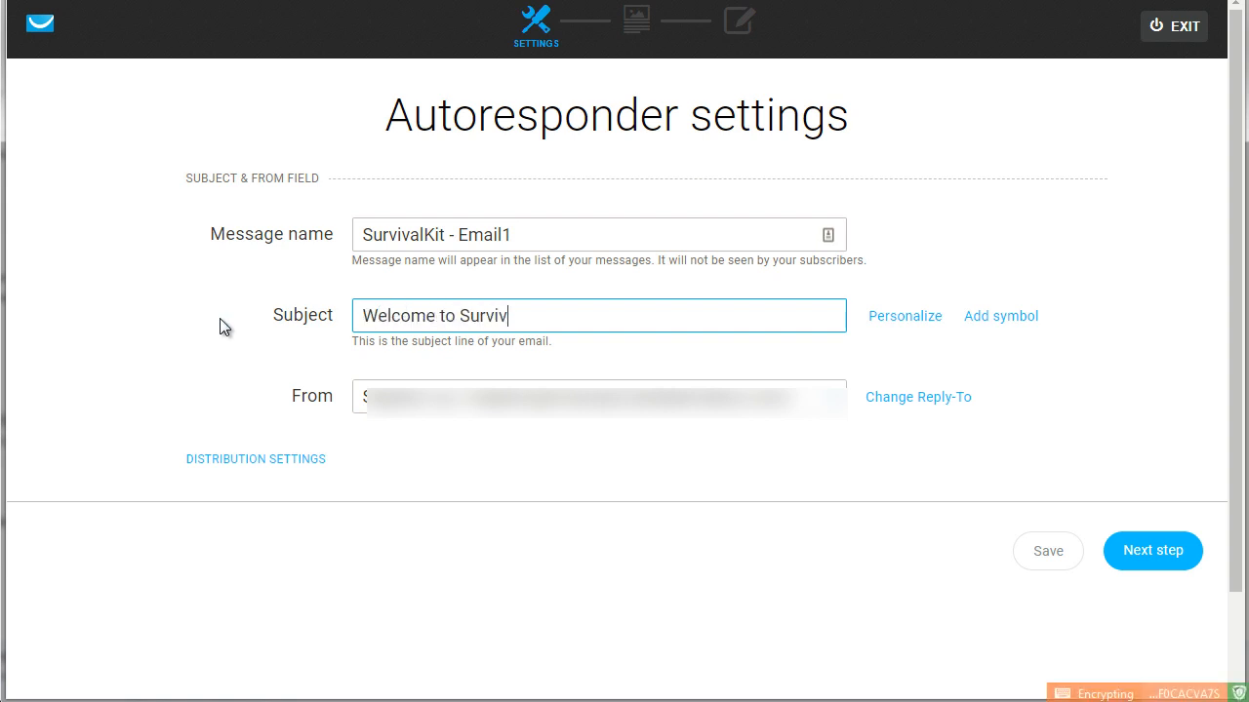